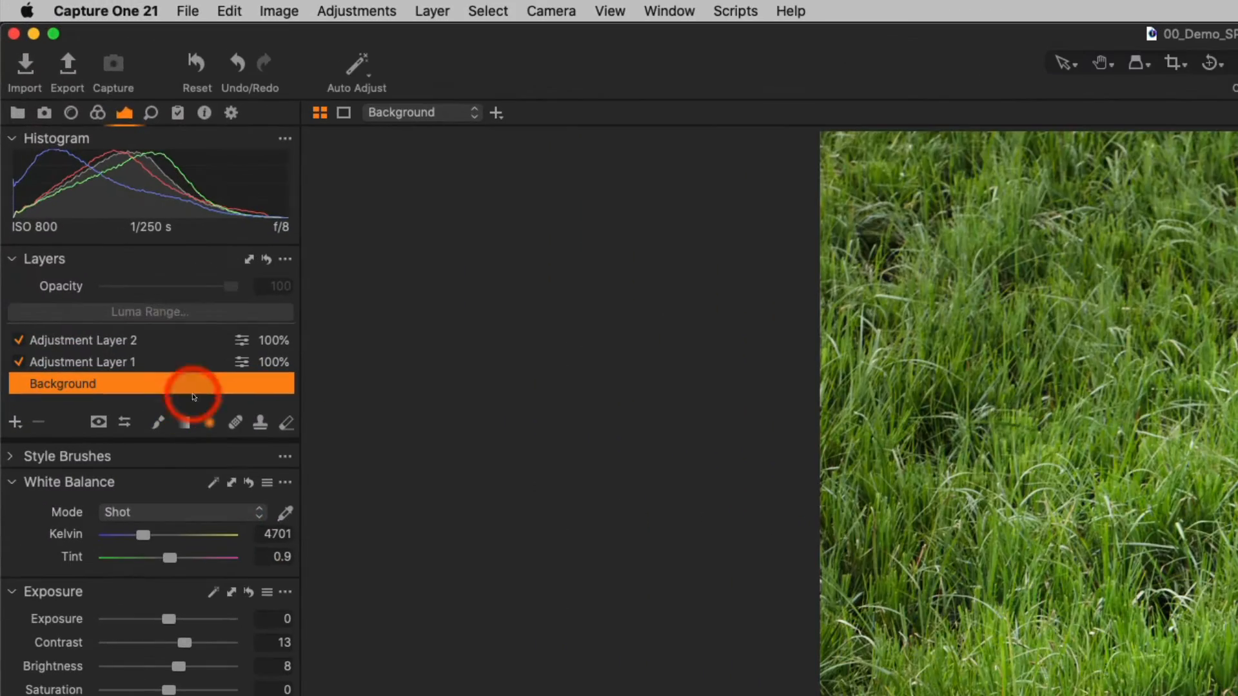
Step: Detach the Color Editor as a floating tool beside the photo and switch it to Advanced mode
click(64, 75)
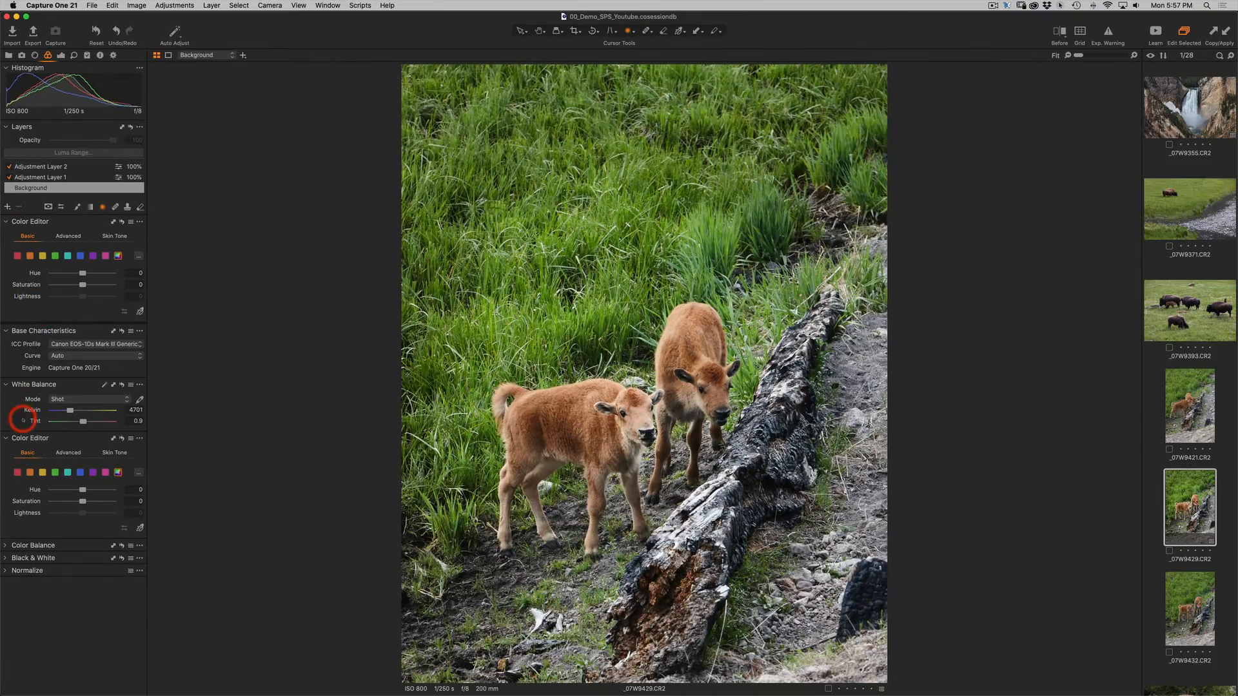
drag(28, 438, 219, 145)
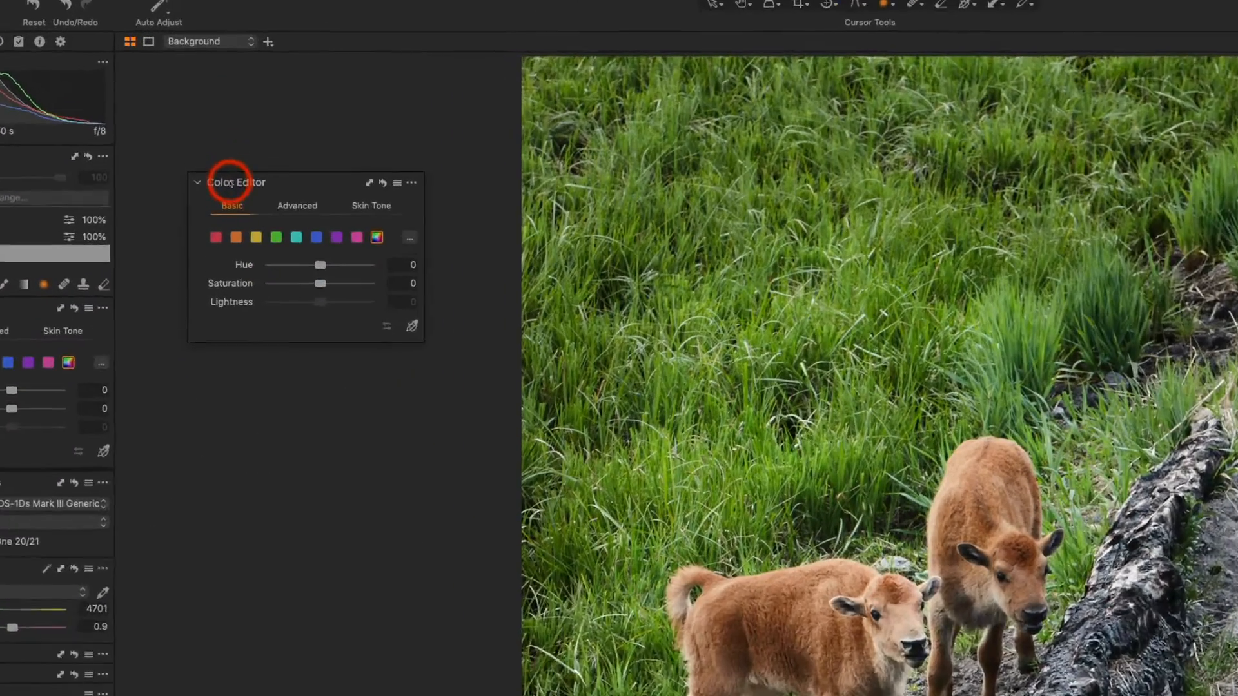
click(301, 208)
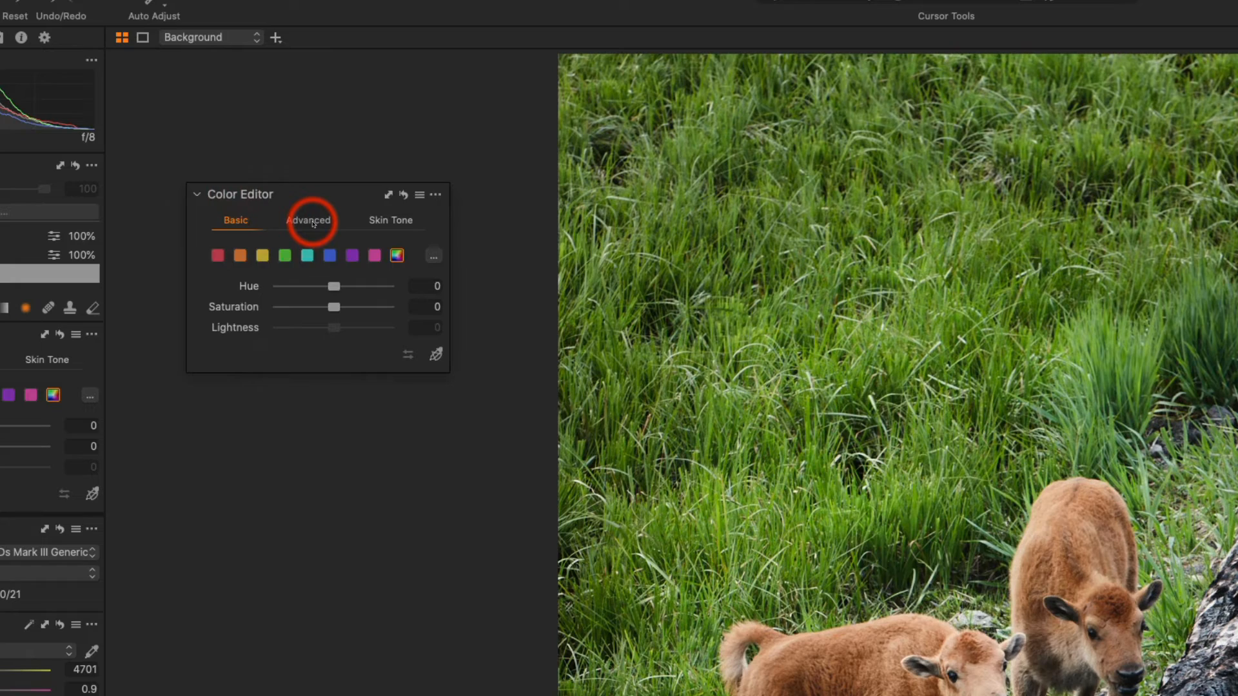
click(313, 223)
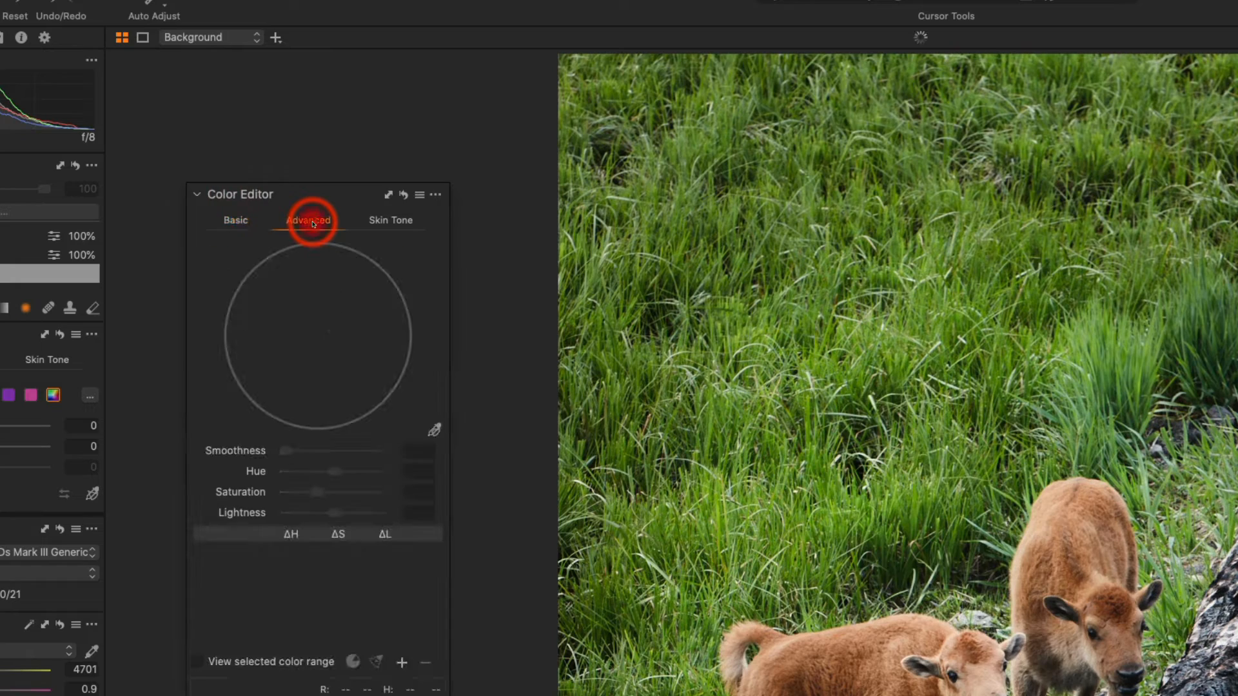
Step: Sample the brown fur on the front calf's hindquarters with the Color Editor's color picker
click(435, 430)
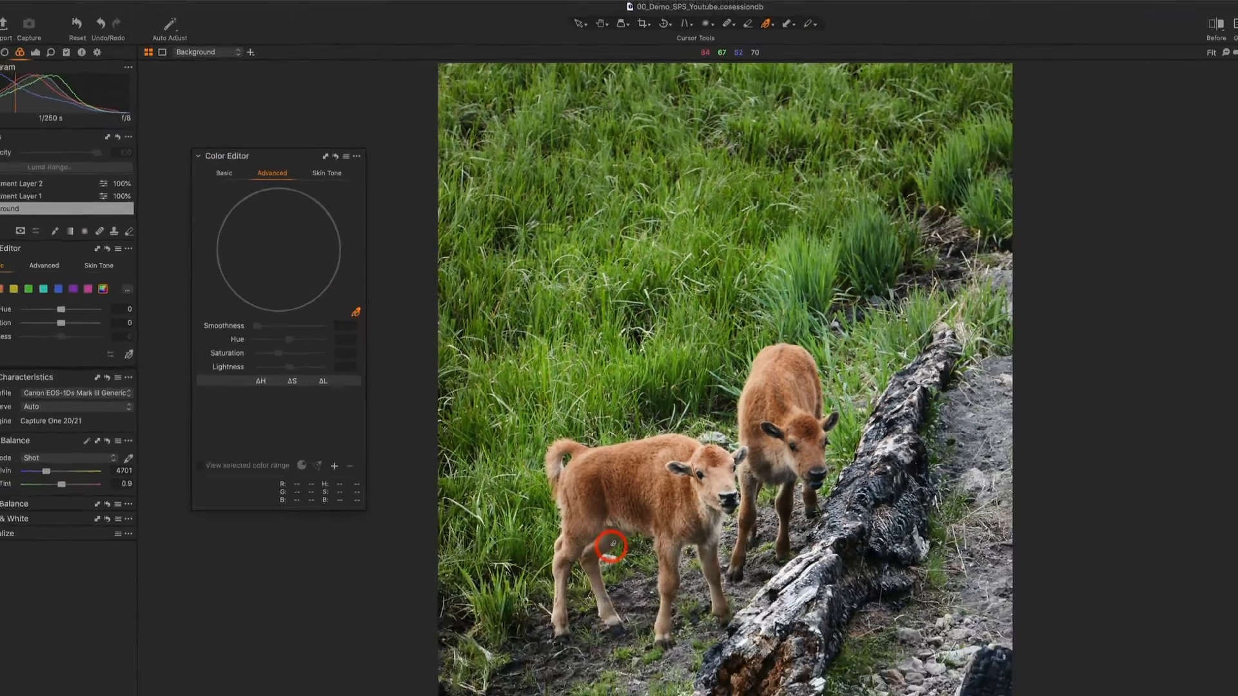
click(792, 673)
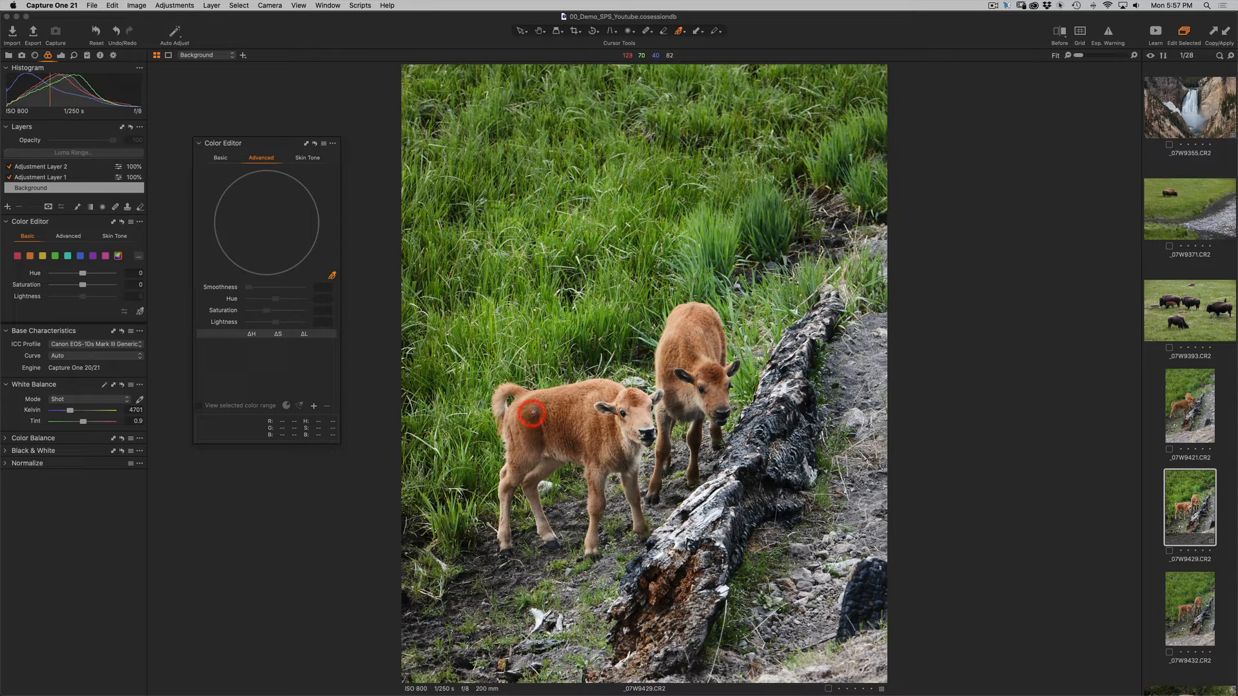
click(531, 413)
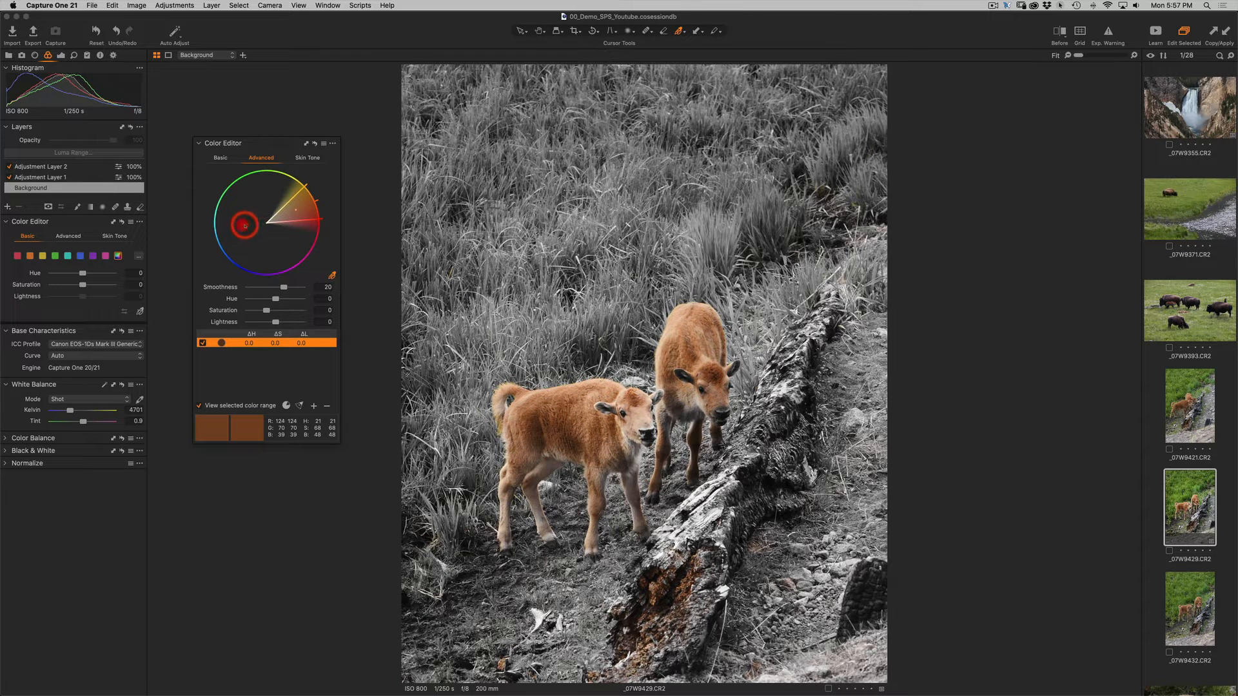
Step: Adjust the sampled color range on the color wheel and create a masked layer from that selection
mouse_move(268, 223)
mouse_down()
mouse_move(300, 212)
mouse_move(264, 221)
mouse_up()
drag(311, 223, 294, 197)
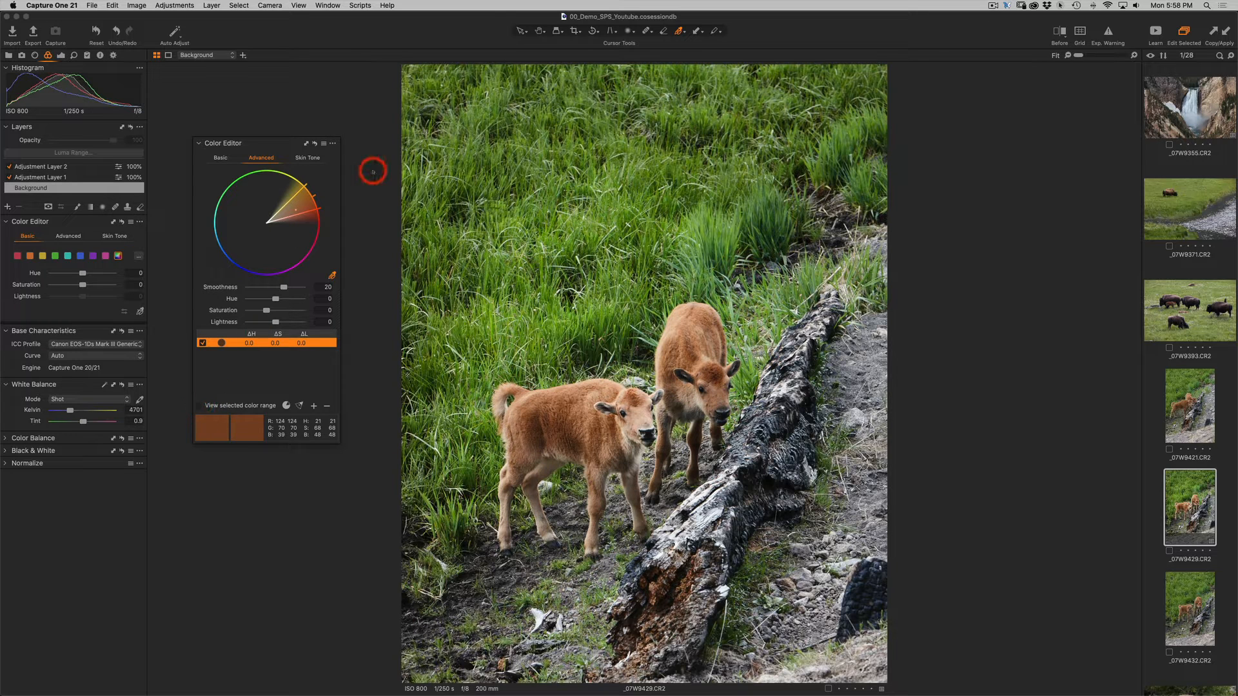
click(333, 145)
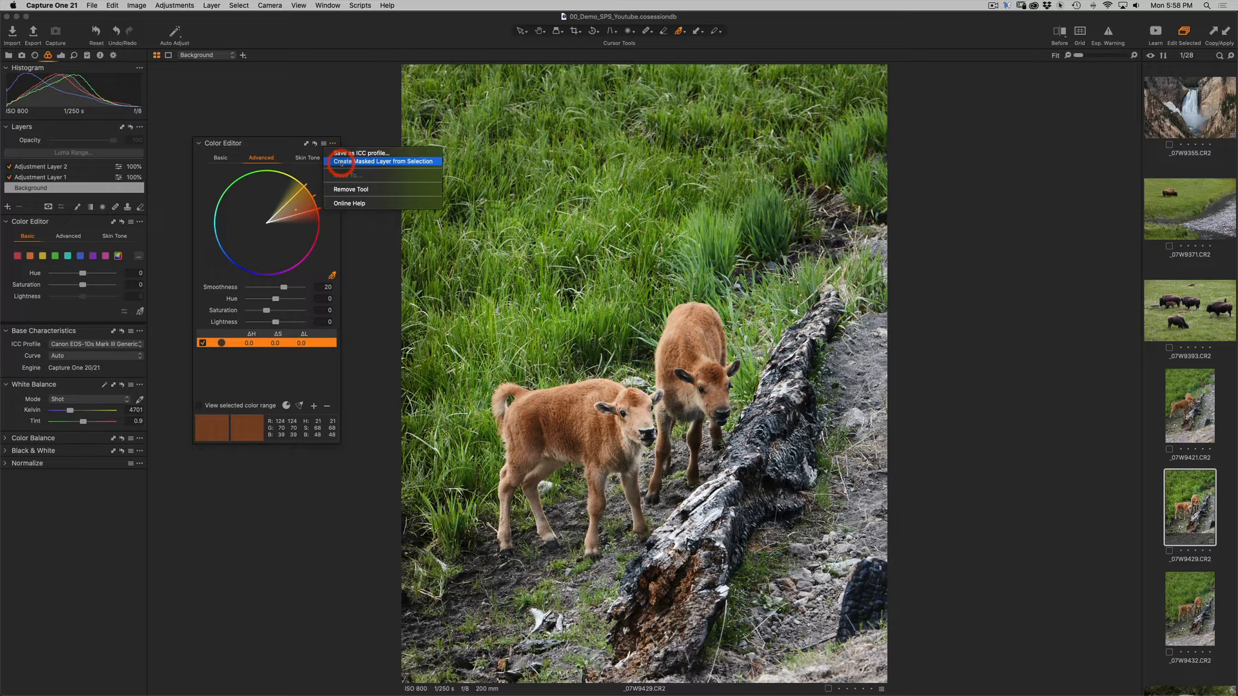
click(340, 162)
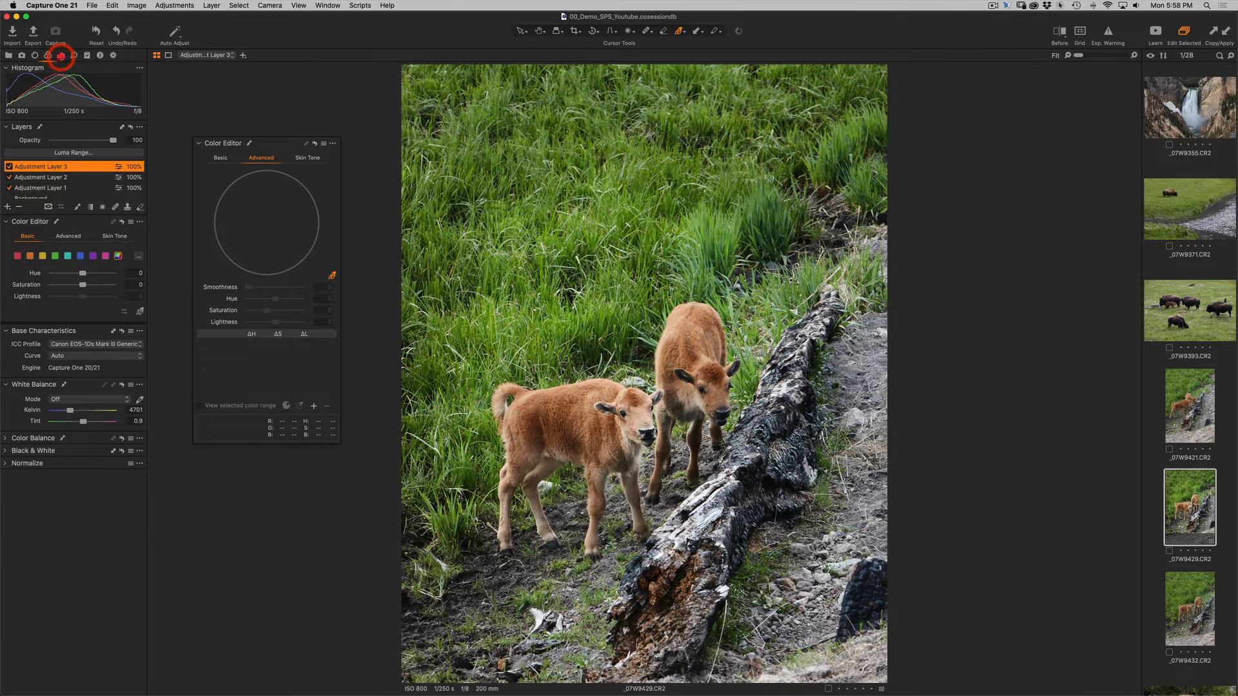
Step: On Adjustment Layer 3, set Clarity to 4, Structure to 28, Highlight to -35, Shadow to -36, Brightness to -1 and Kelvin to 5294
click(60, 54)
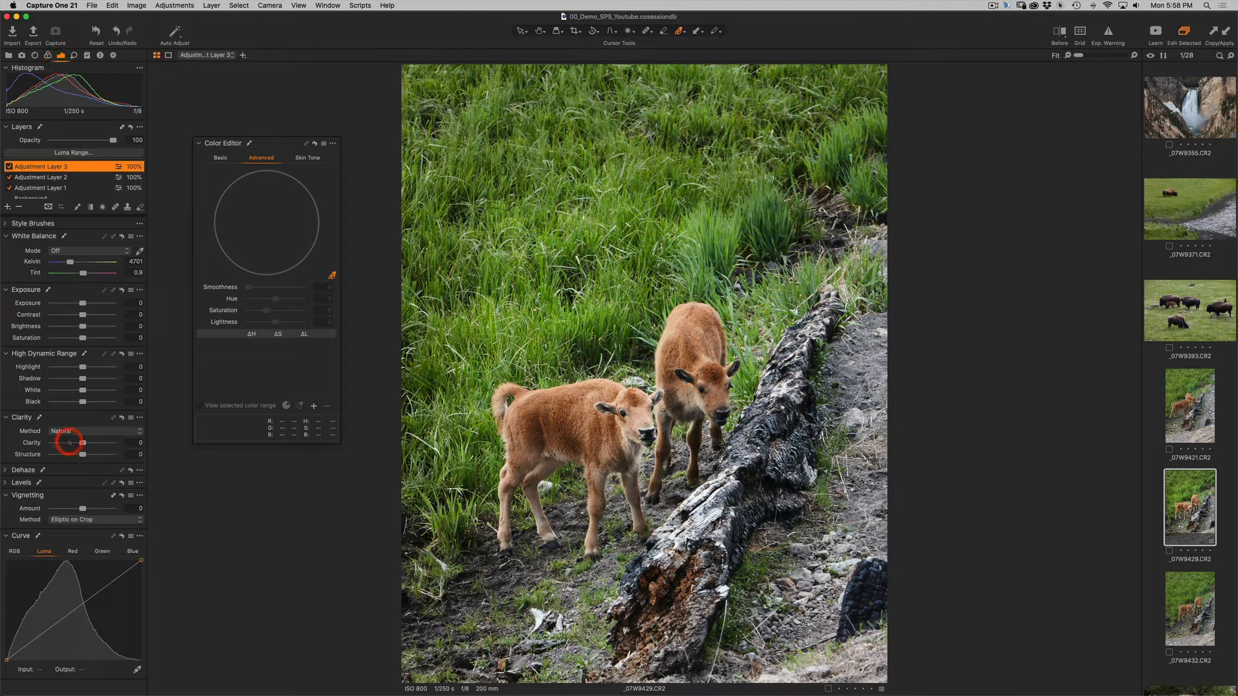
mouse_move(83, 443)
mouse_down()
mouse_move(103, 443)
mouse_move(68, 443)
mouse_move(97, 443)
mouse_move(76, 443)
mouse_move(87, 455)
mouse_up()
drag(82, 379, 69, 367)
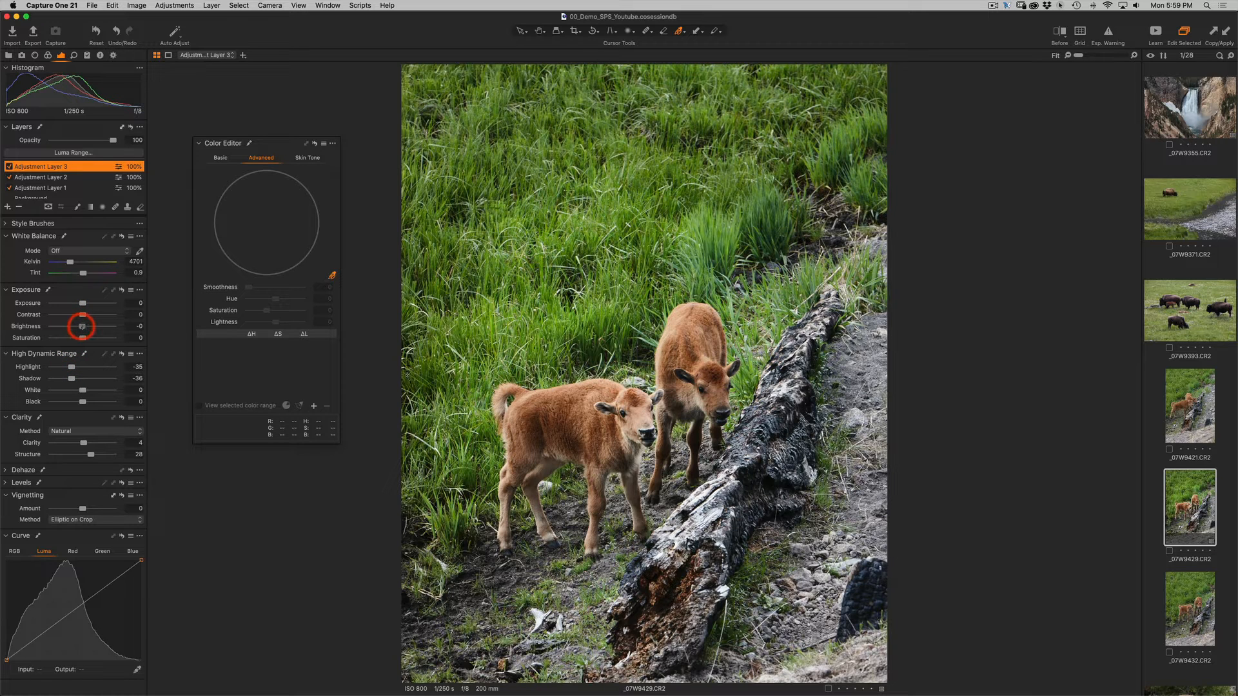
drag(82, 327, 79, 327)
drag(71, 262, 76, 262)
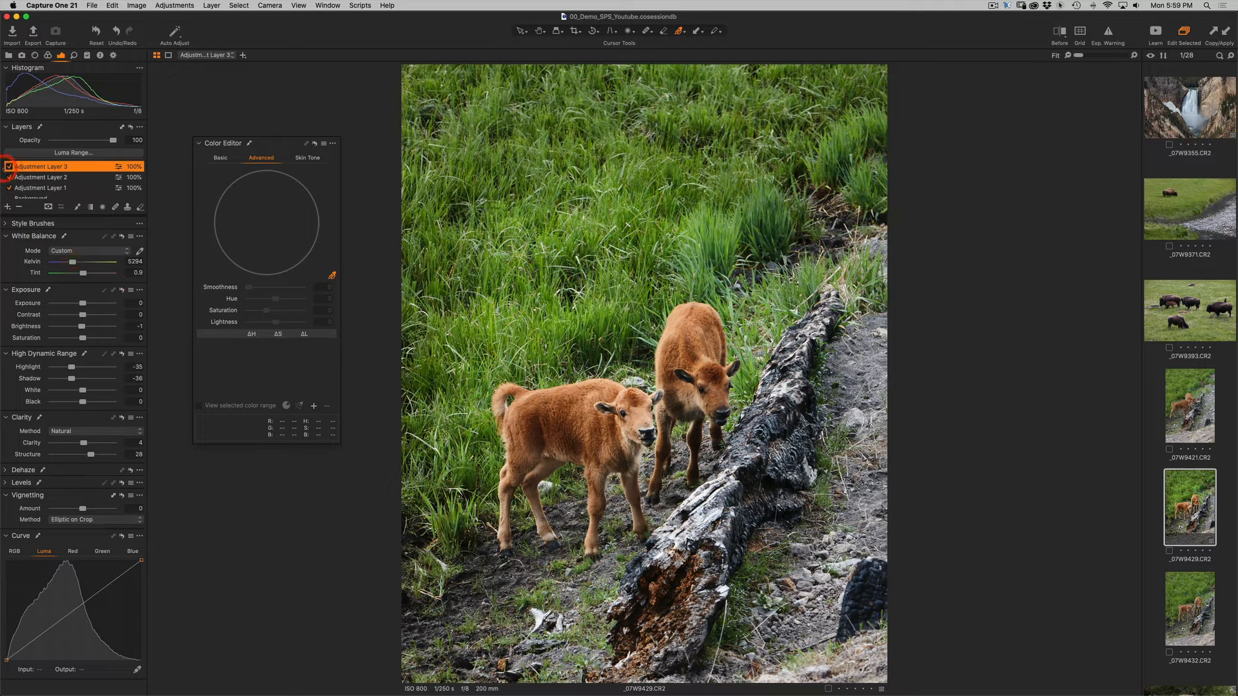
Step: Compare the calves with and without the Adjustment Layer 3 edits by toggling the layer's visibility
click(9, 167)
click(9, 166)
click(9, 166)
click(9, 166)
Step: Display the layer's mask, activate the Erase Mask brush and raise its flow to the maximum
key(m)
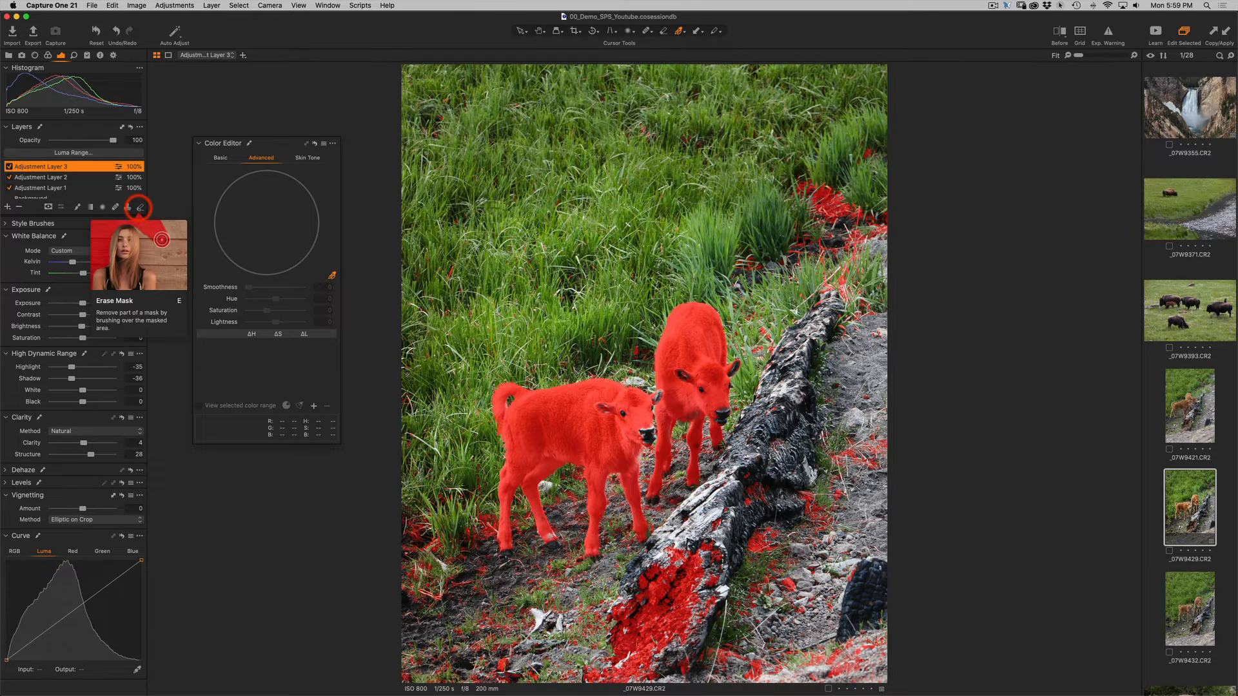
key(e)
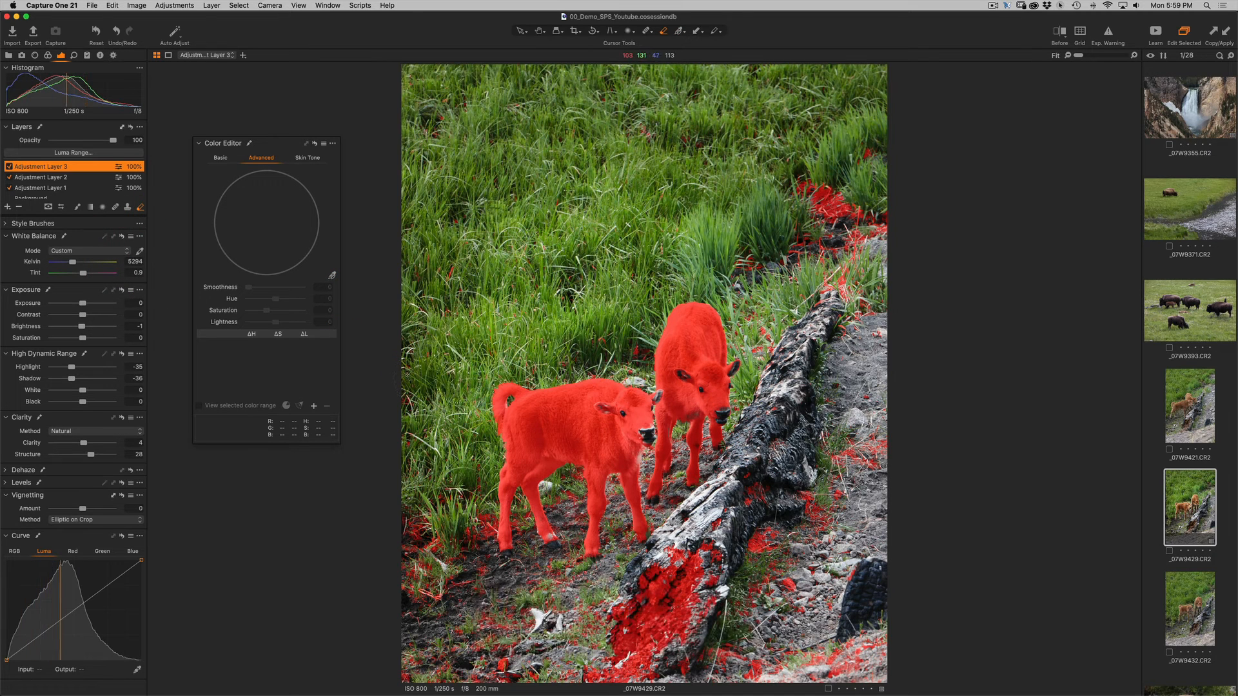
right_click(503, 319)
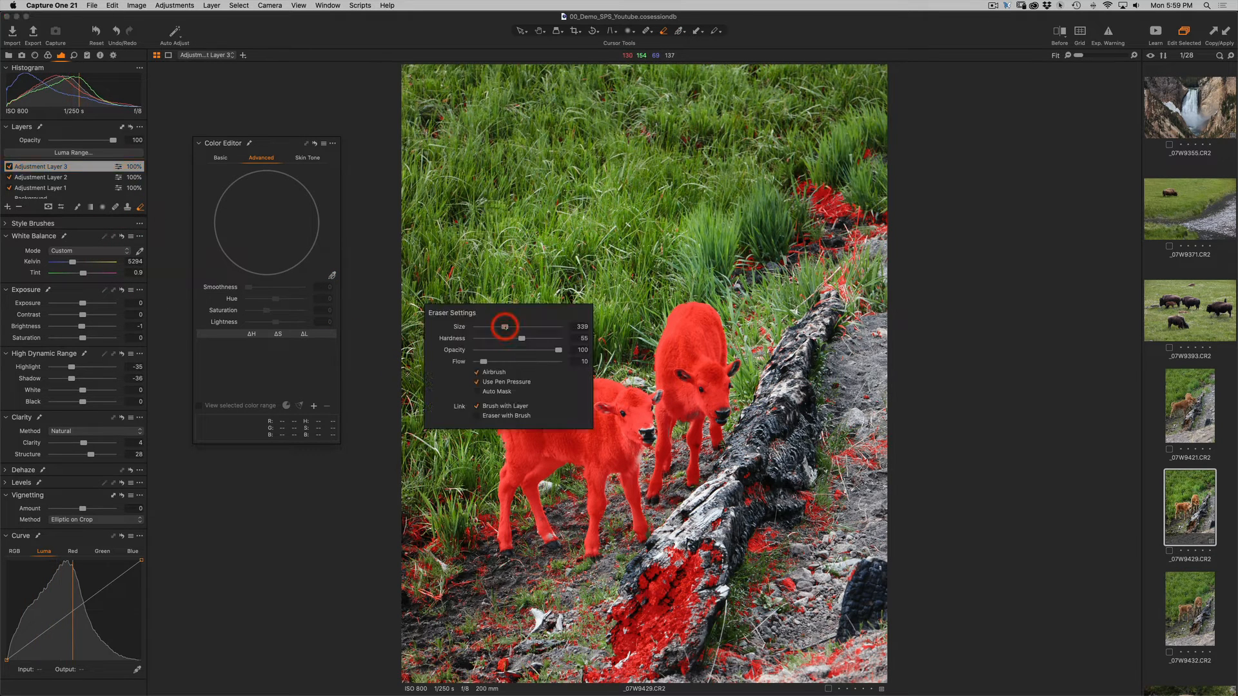
drag(483, 362, 563, 363)
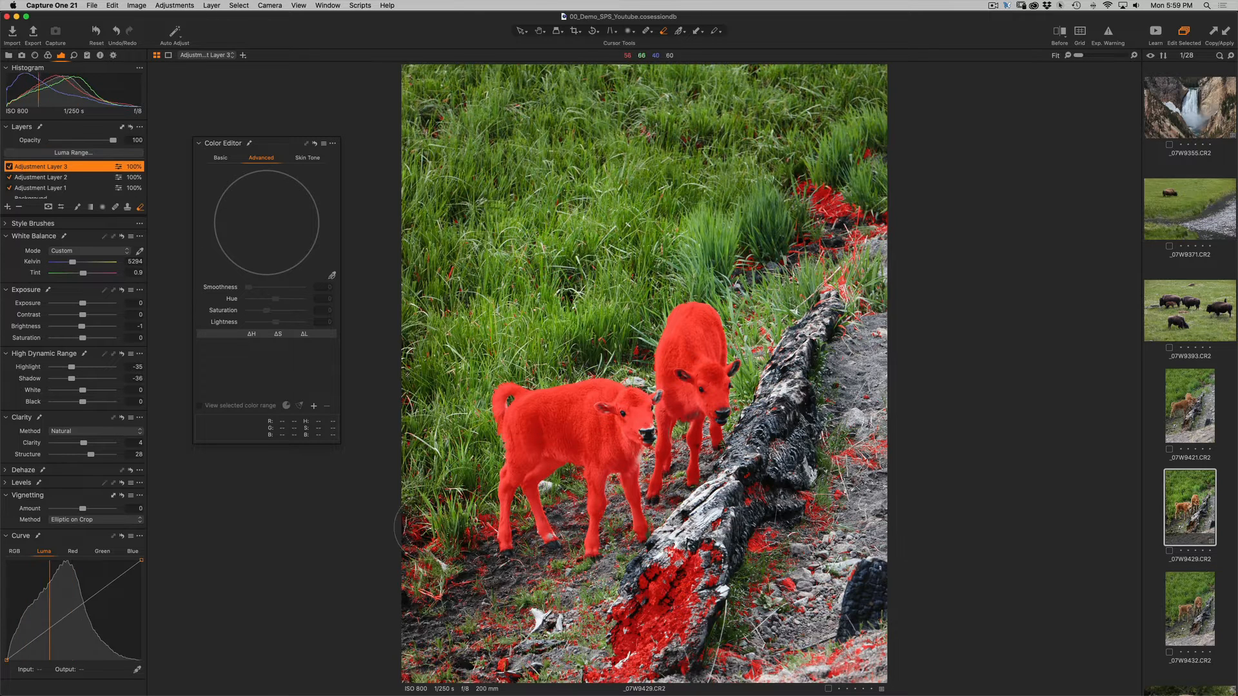
Step: Erase the mask from the hollow, broken end of the burnt log, and hide the mask overlay
mouse_move(620, 627)
mouse_down()
mouse_move(652, 582)
mouse_move(650, 592)
mouse_move(688, 579)
mouse_move(698, 630)
mouse_move(646, 688)
mouse_move(590, 692)
mouse_up()
mouse_move(672, 664)
mouse_down()
mouse_move(690, 606)
mouse_move(708, 607)
mouse_up()
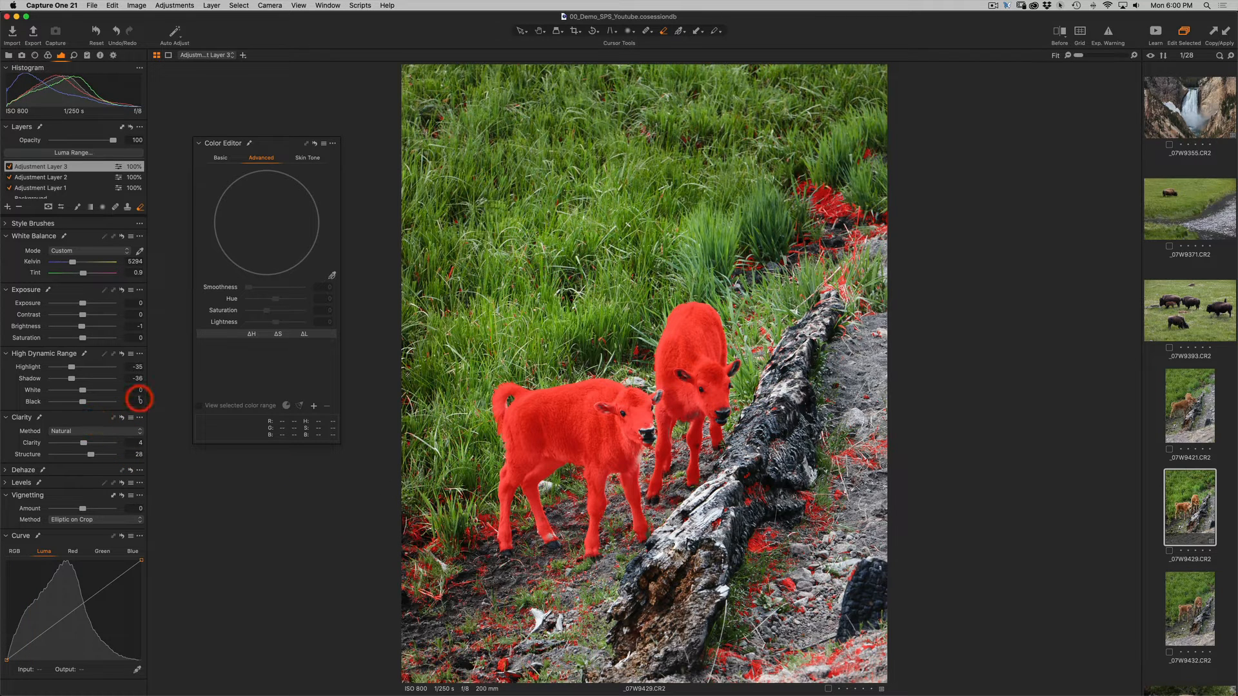
key(m)
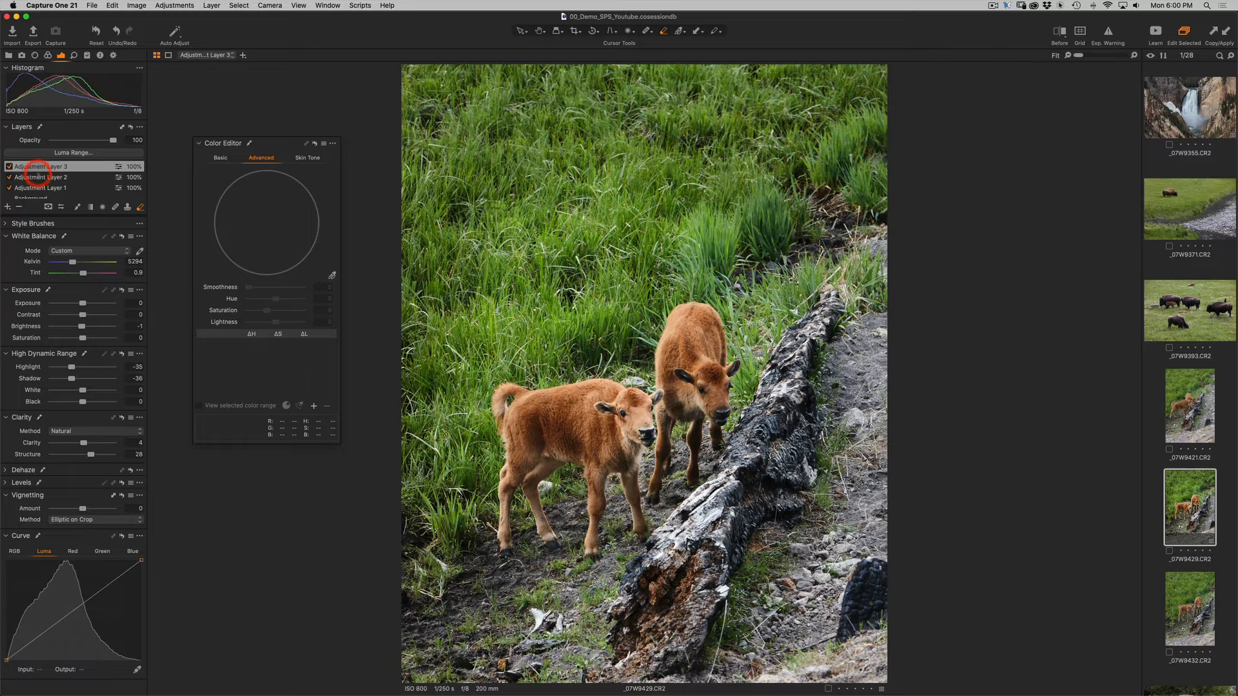
Step: Toggle Adjustment Layer 3 off and on to check the edit with the cleaned-up mask
click(9, 167)
click(9, 166)
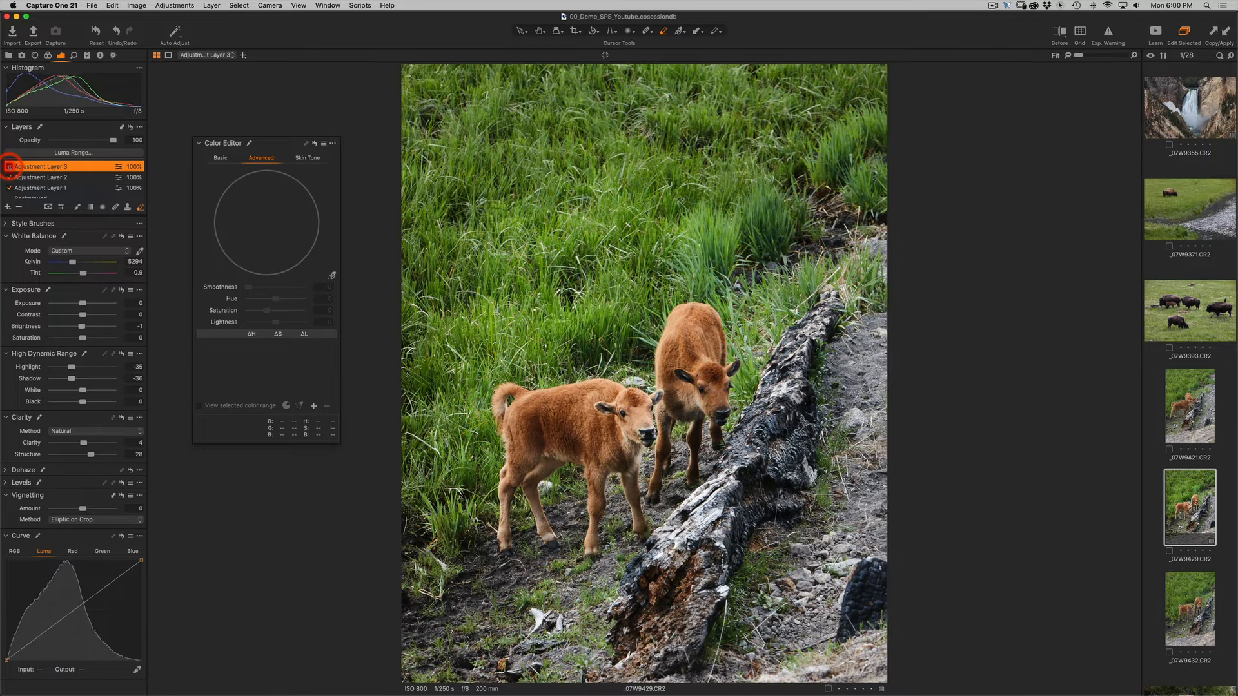
click(9, 167)
click(9, 167)
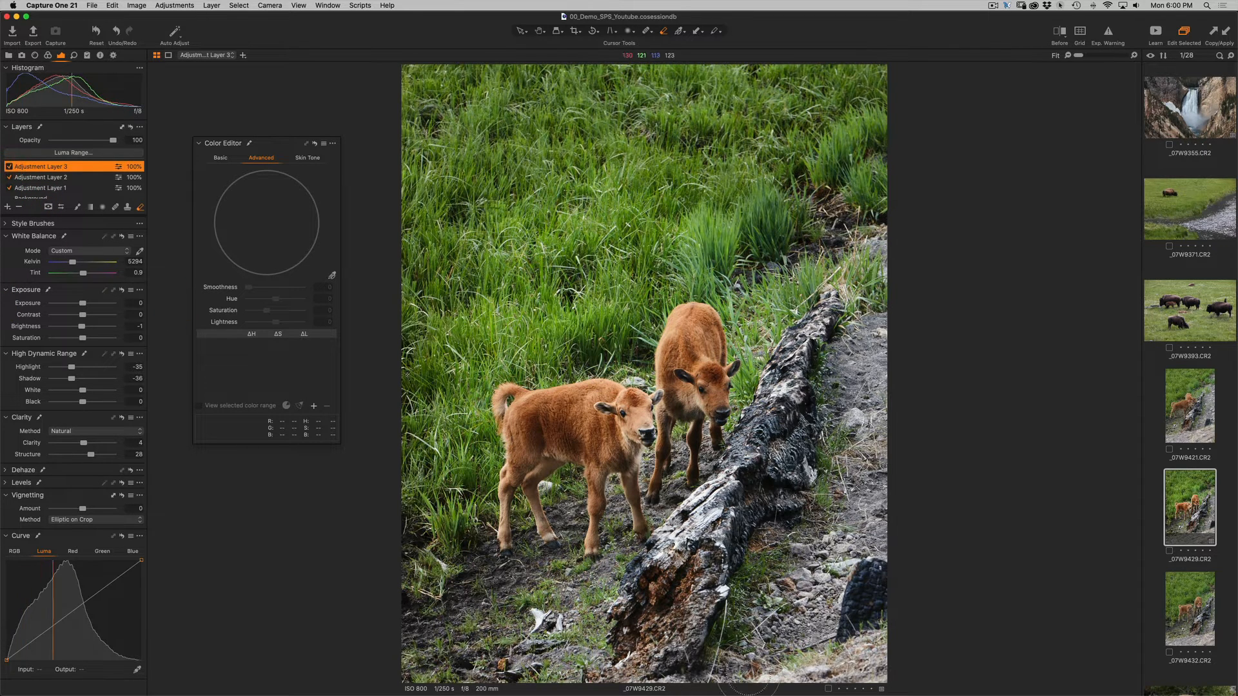